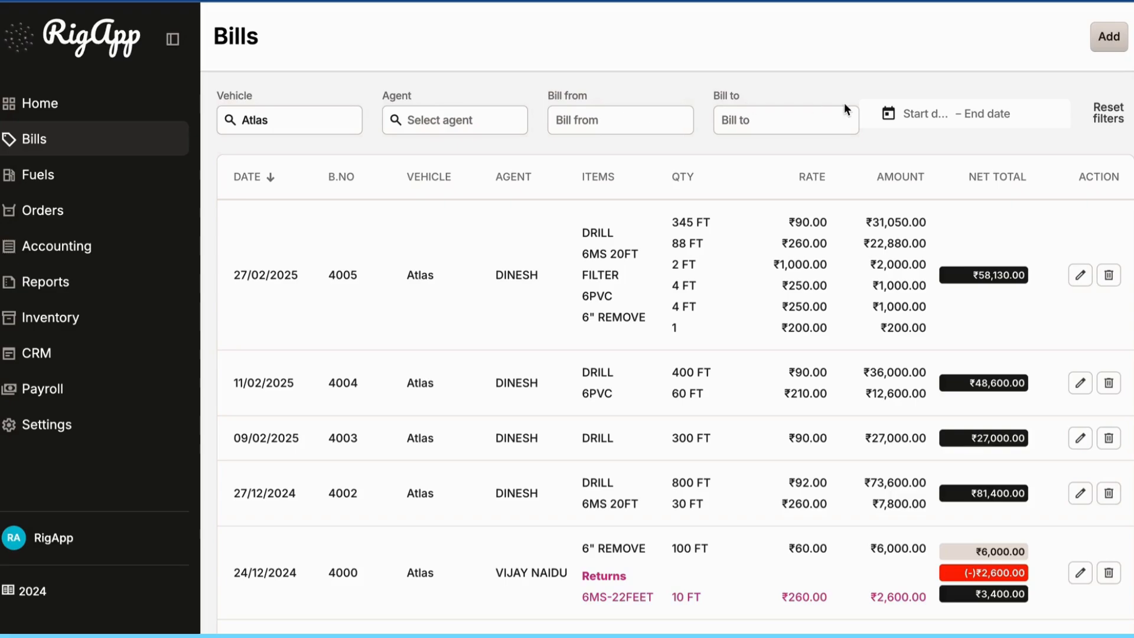
- Start a new bill and set its vehicle to Atlas
{"action": "scroll", "coordinate": [558, 437], "scroll_direction": "down", "scroll_amount": 3}
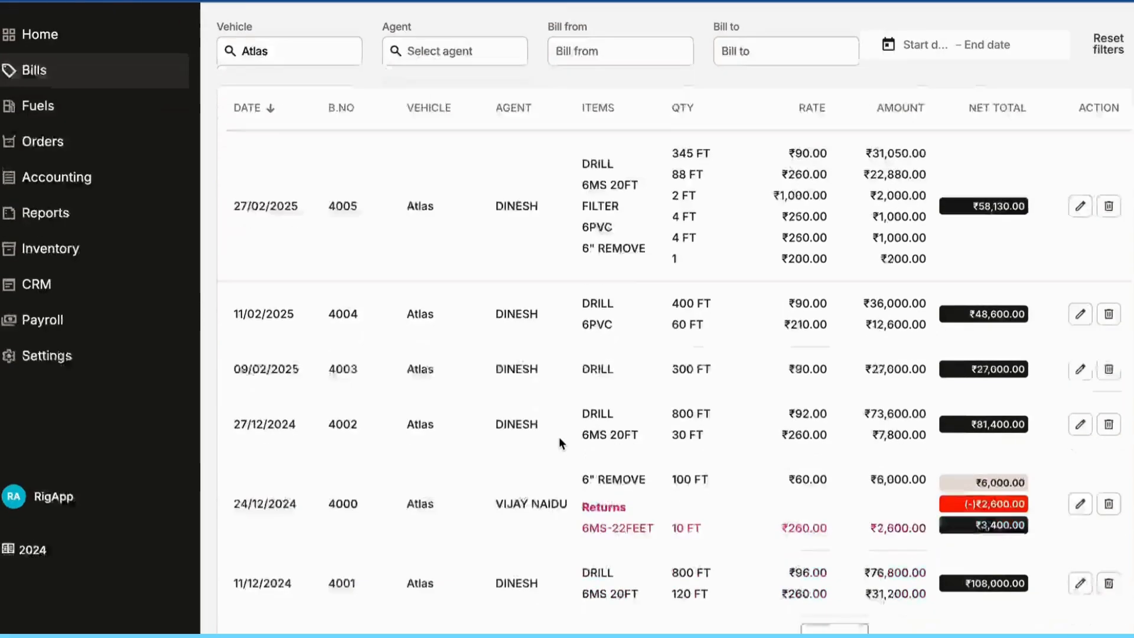
{"action": "scroll", "coordinate": [559, 437], "scroll_direction": "up", "scroll_amount": 3}
{"action": "scroll", "coordinate": [558, 437], "scroll_direction": "down", "scroll_amount": 1}
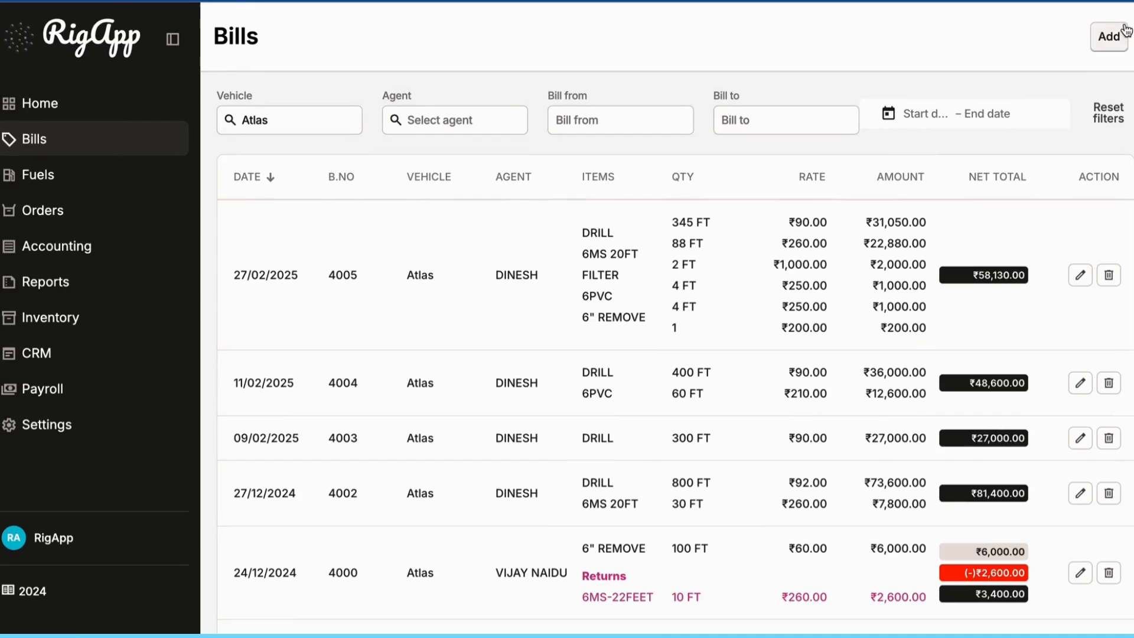
{"action": "left_click", "coordinate": [1110, 38]}
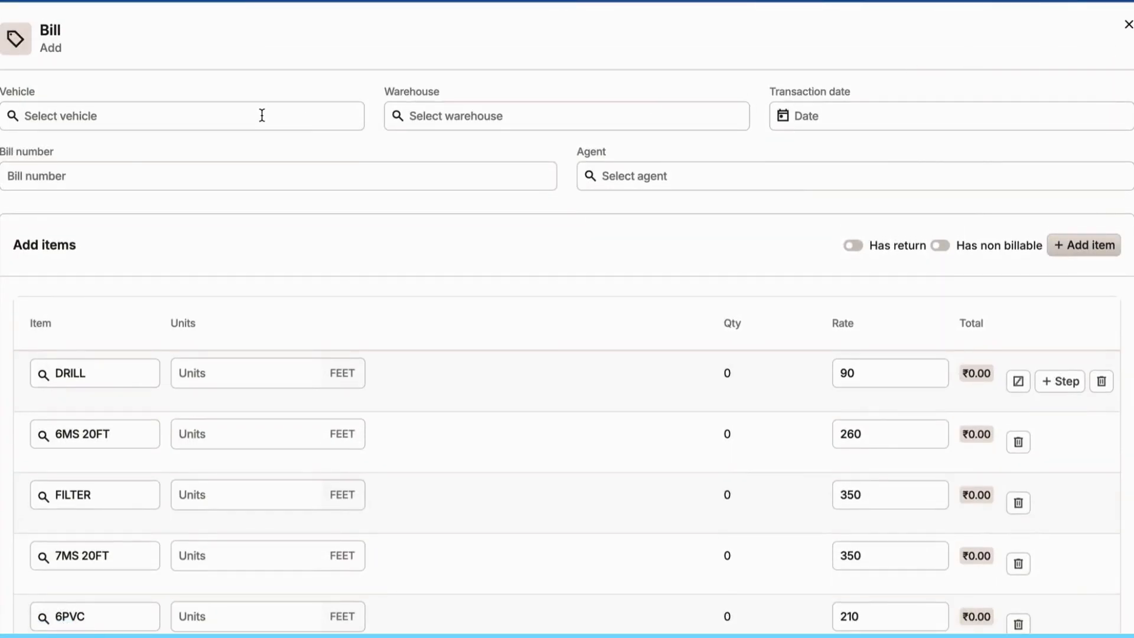
{"action": "left_click", "coordinate": [260, 114]}
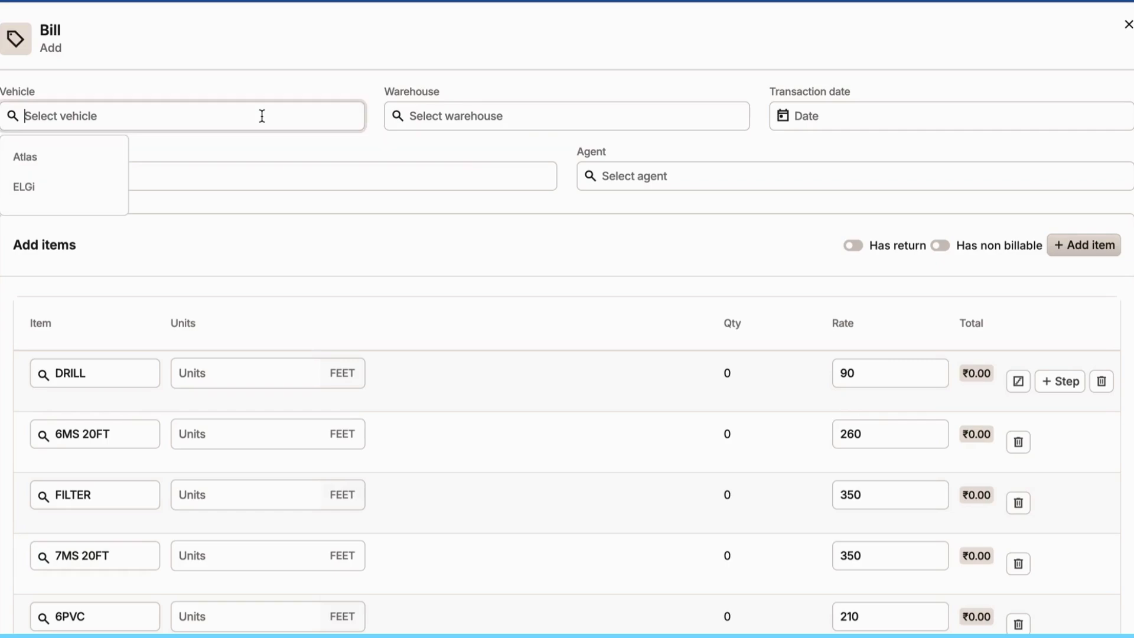
{"action": "left_click", "coordinate": [53, 162]}
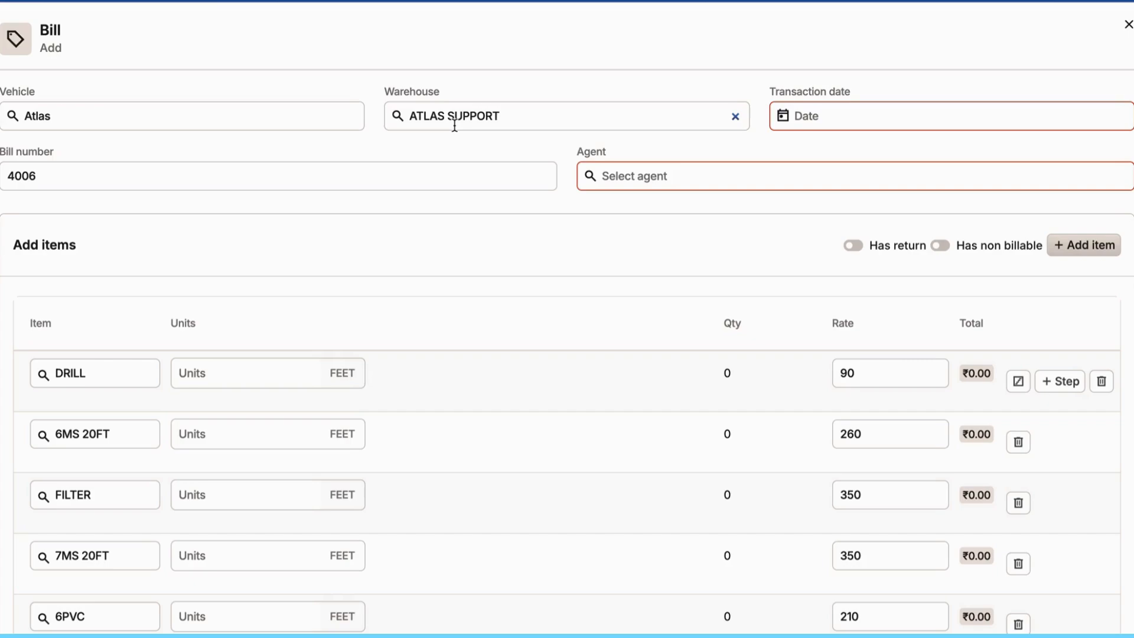
- Re-enter the last digit of the bill number so that it reads 4006
{"action": "left_click", "coordinate": [418, 177]}
{"action": "key", "text": "BackSpace"}
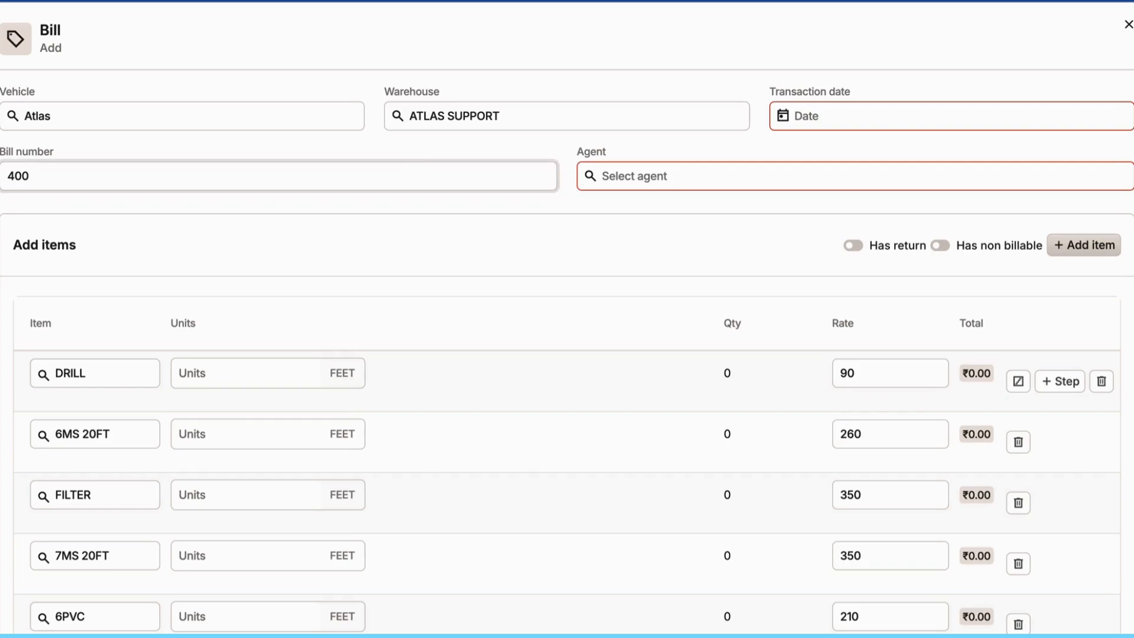
{"action": "type", "text": "6"}
- Set the transaction date to 20th Feb 2025 and choose the first agent listed
{"action": "left_click", "coordinate": [940, 114]}
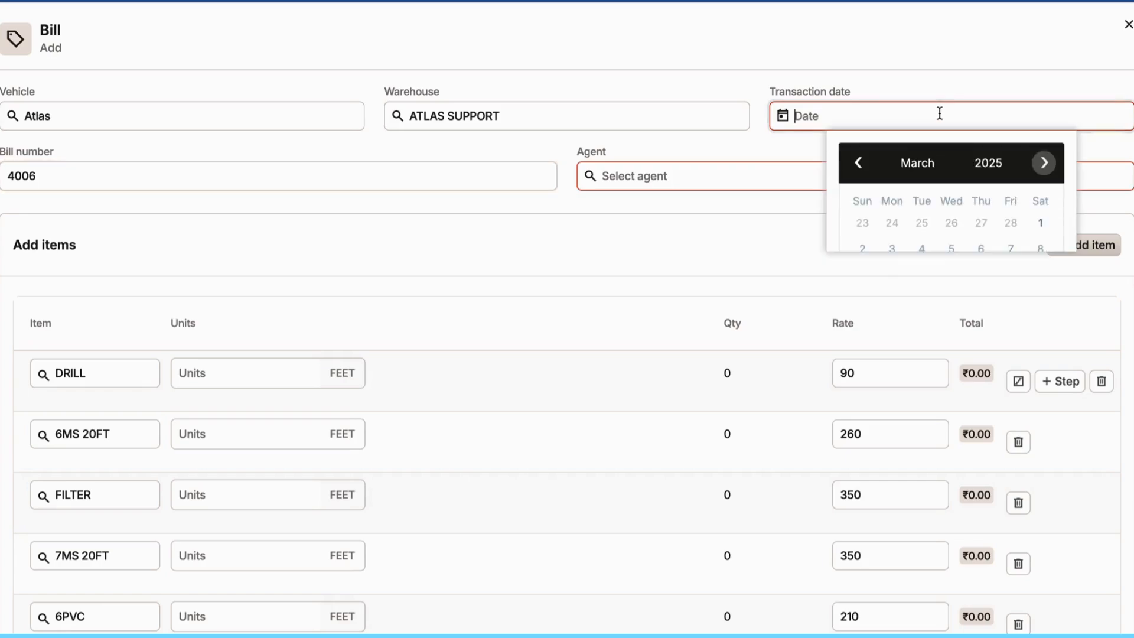
{"action": "left_click", "coordinate": [858, 162]}
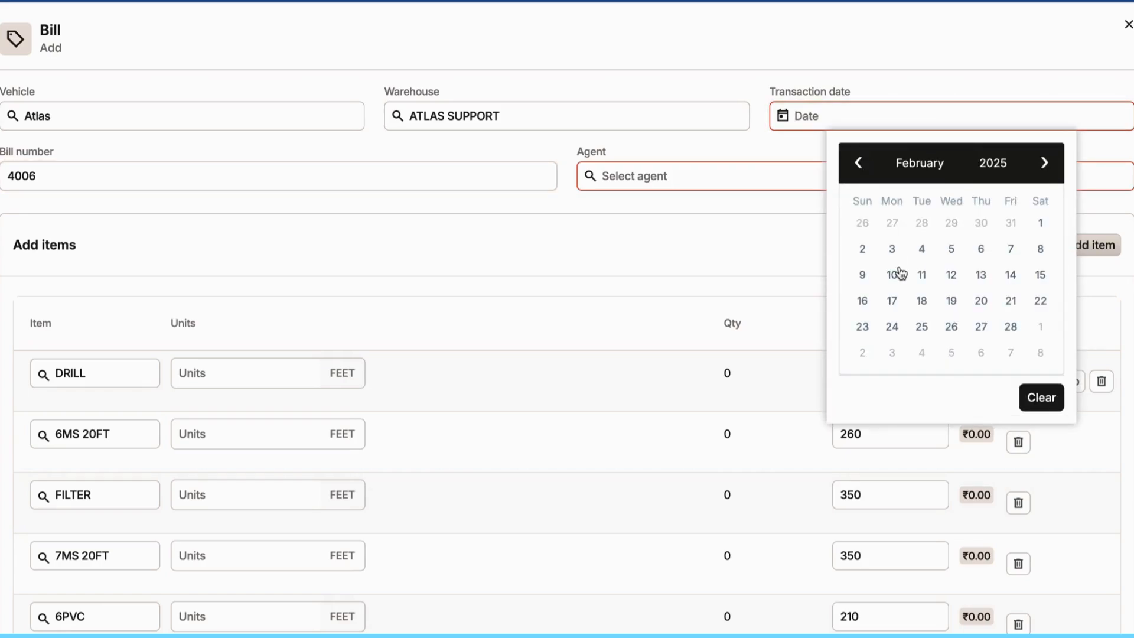
{"action": "left_click", "coordinate": [981, 300]}
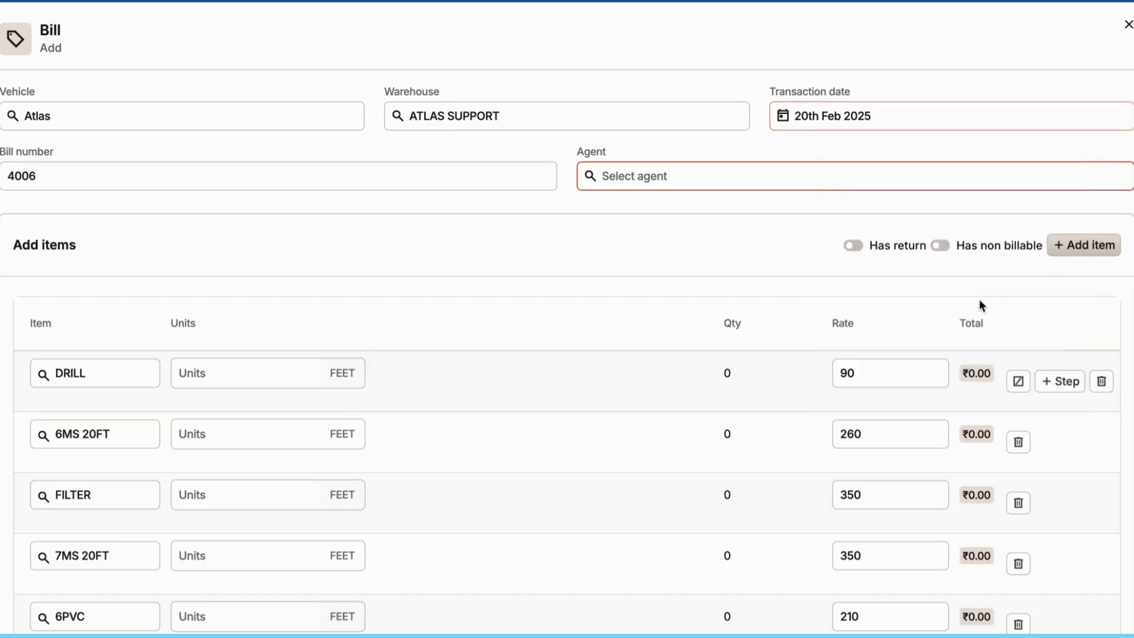
{"action": "left_click", "coordinate": [657, 180]}
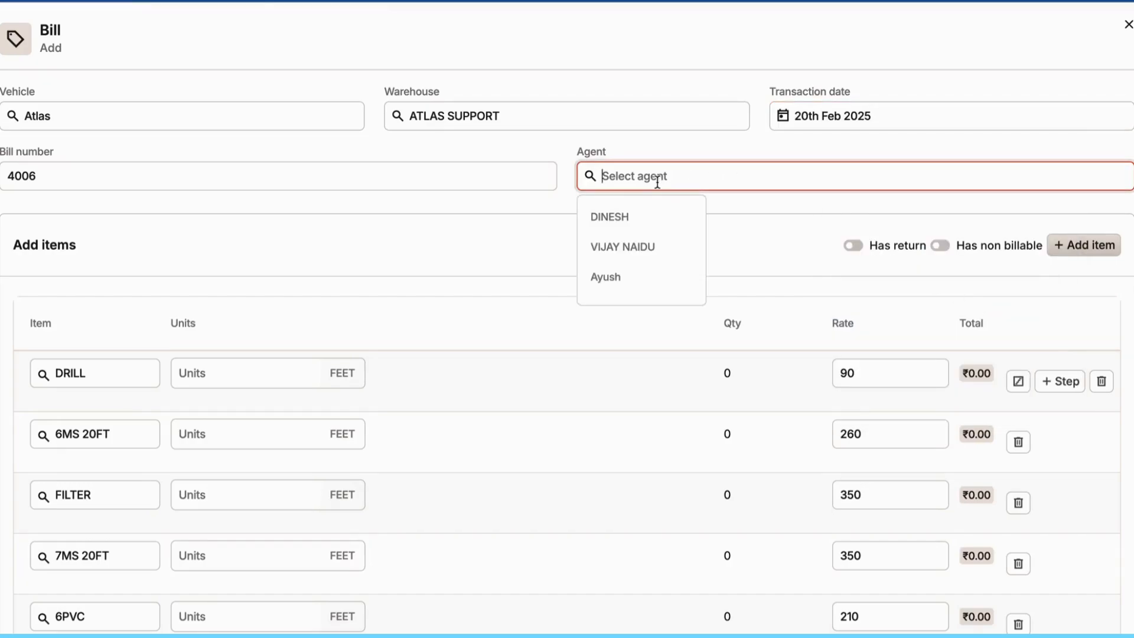
{"action": "left_click", "coordinate": [633, 219]}
- Enter 500 feet for the DRILL item and 20 feet for the 6MS 20FT item
{"action": "scroll", "coordinate": [635, 221], "scroll_direction": "down", "scroll_amount": 5}
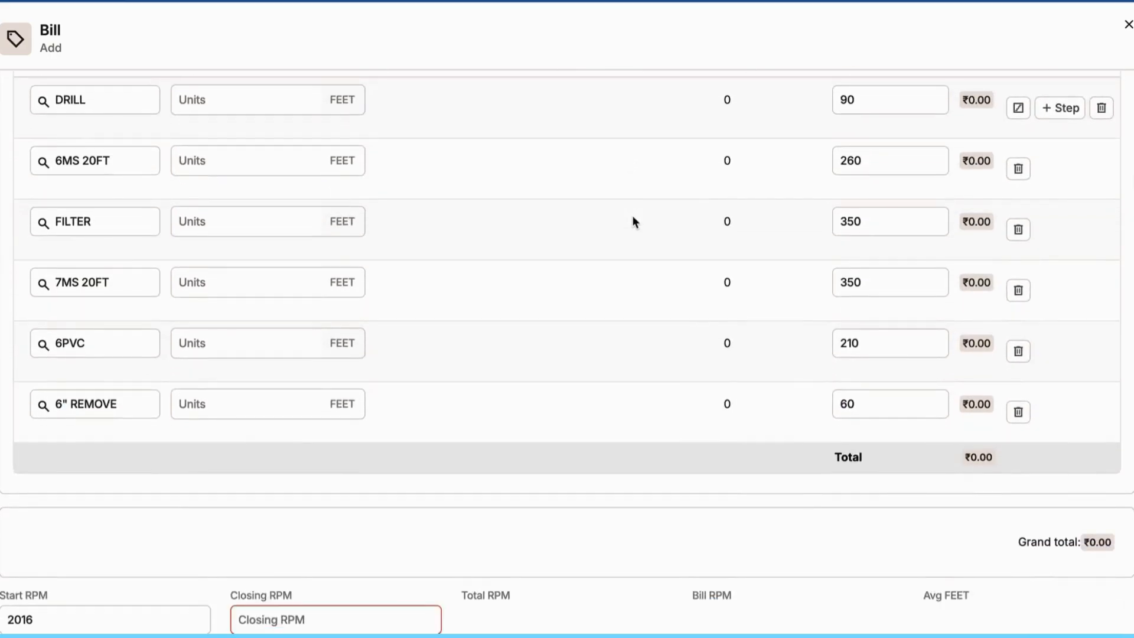
{"action": "scroll", "coordinate": [635, 221], "scroll_direction": "up", "scroll_amount": 5}
{"action": "scroll", "coordinate": [488, 362], "scroll_direction": "down", "scroll_amount": 2}
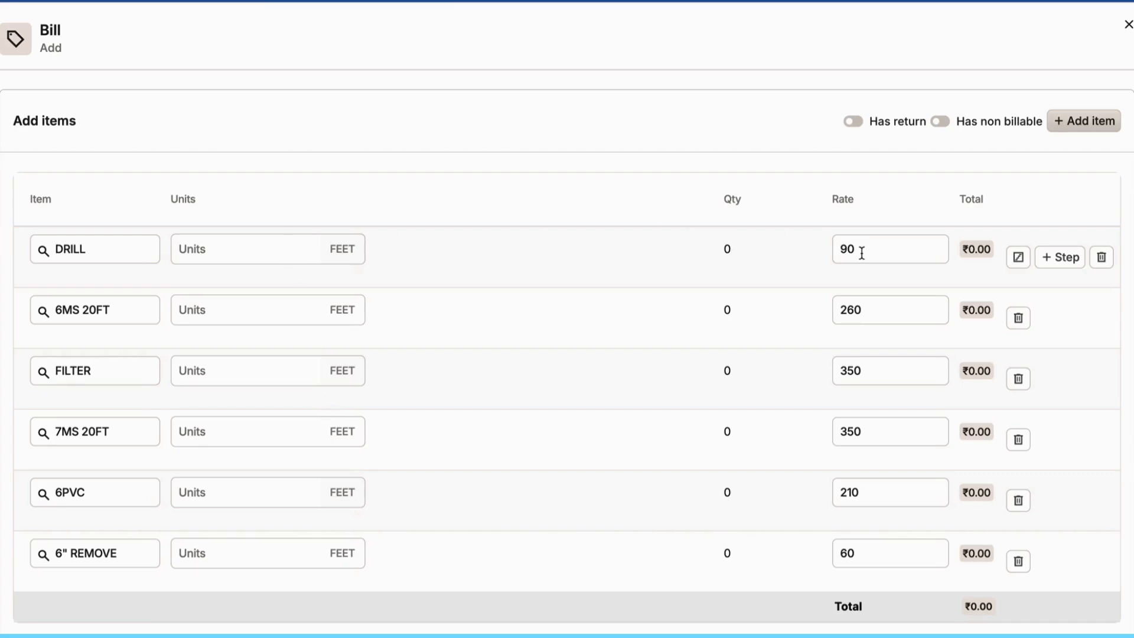
{"action": "left_click", "coordinate": [305, 253]}
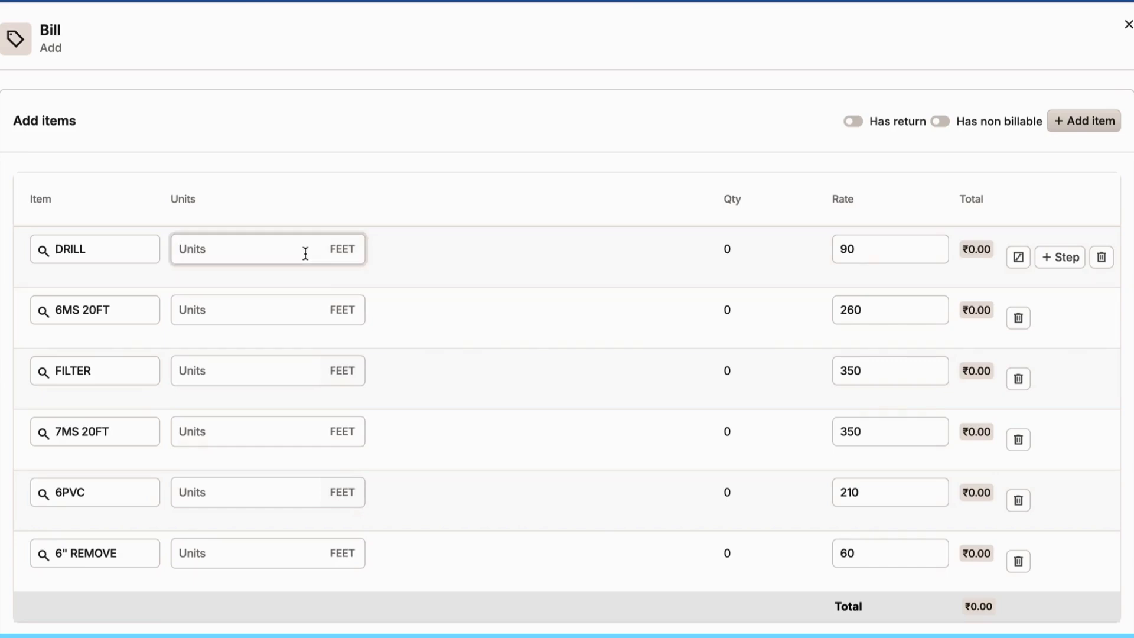
{"action": "type", "text": "500"}
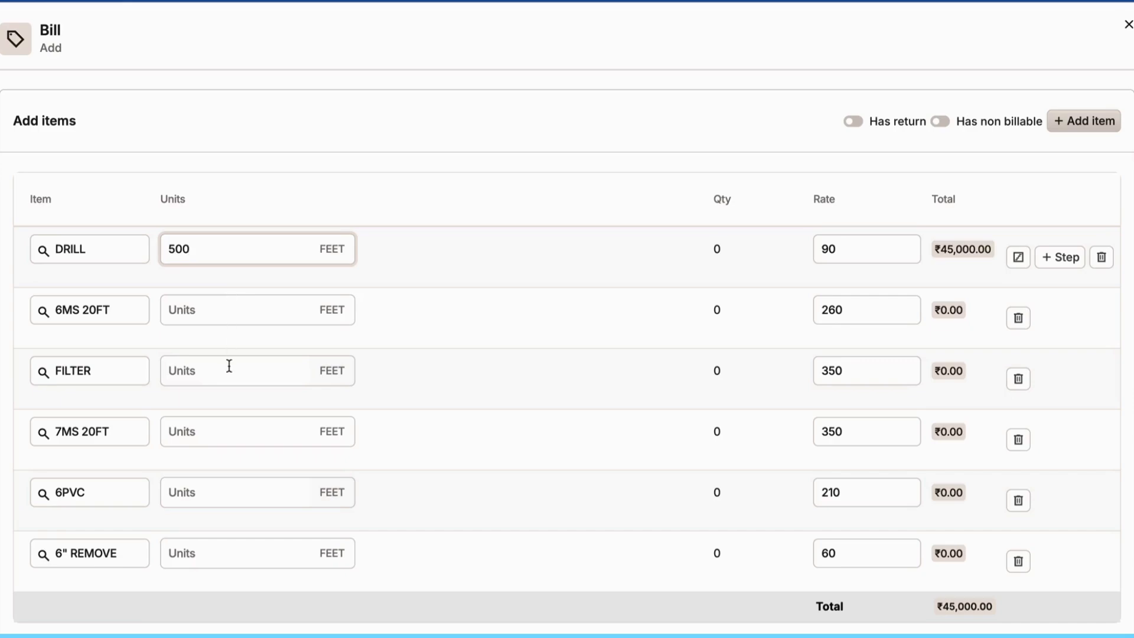
{"action": "left_click", "coordinate": [227, 310]}
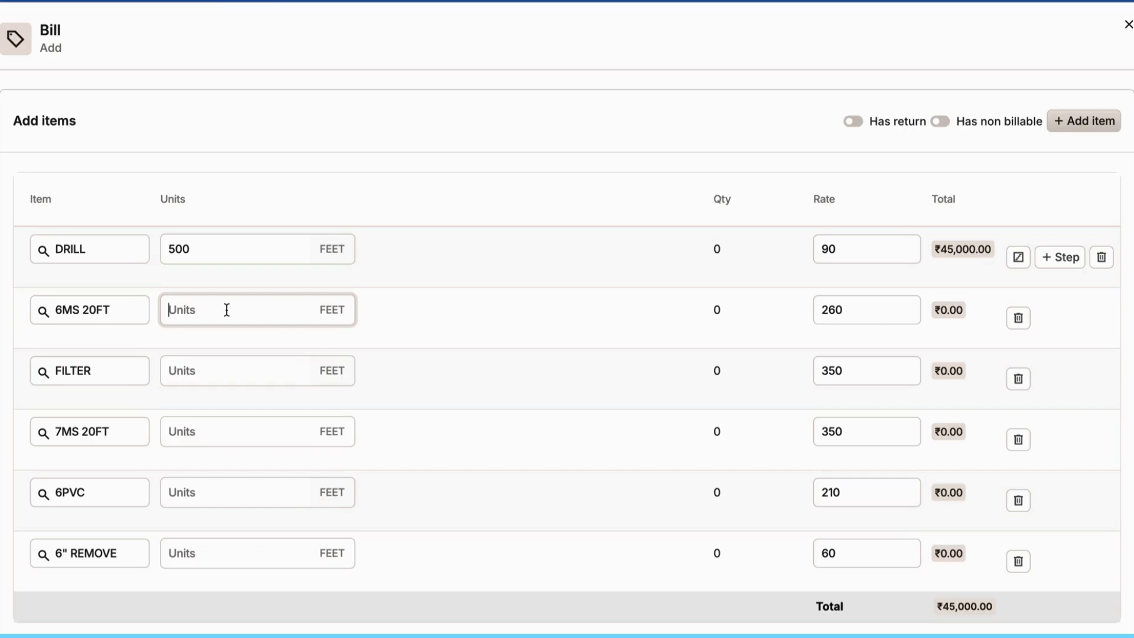
{"action": "type", "text": "20"}
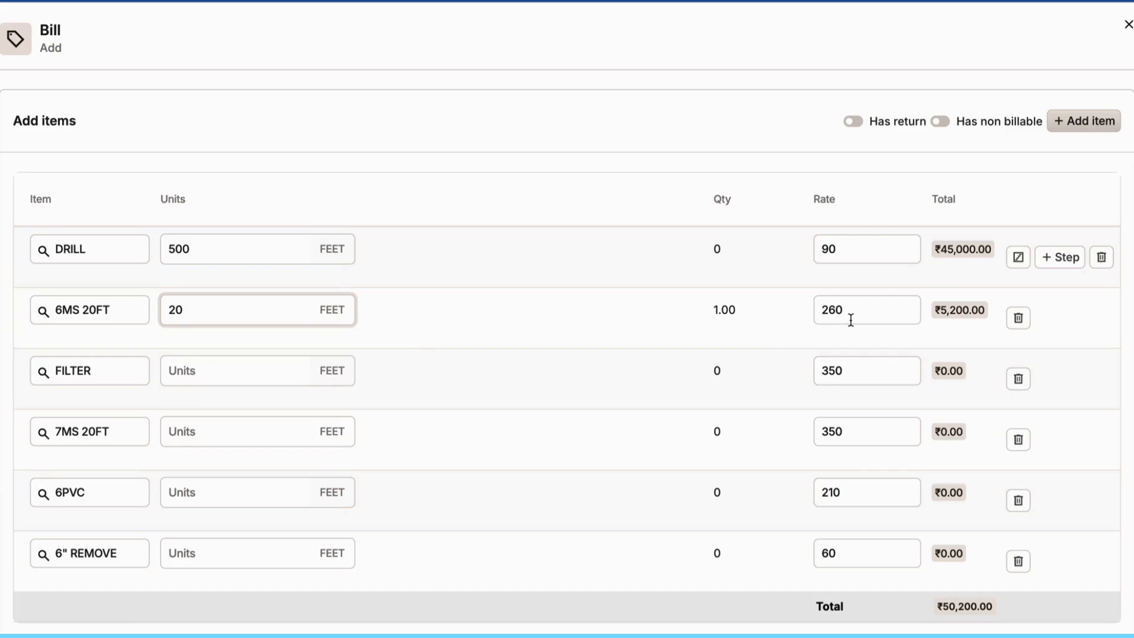
- Add another item row to the bill and choose 6HY as its item
{"action": "scroll", "coordinate": [850, 321], "scroll_direction": "down", "scroll_amount": 3}
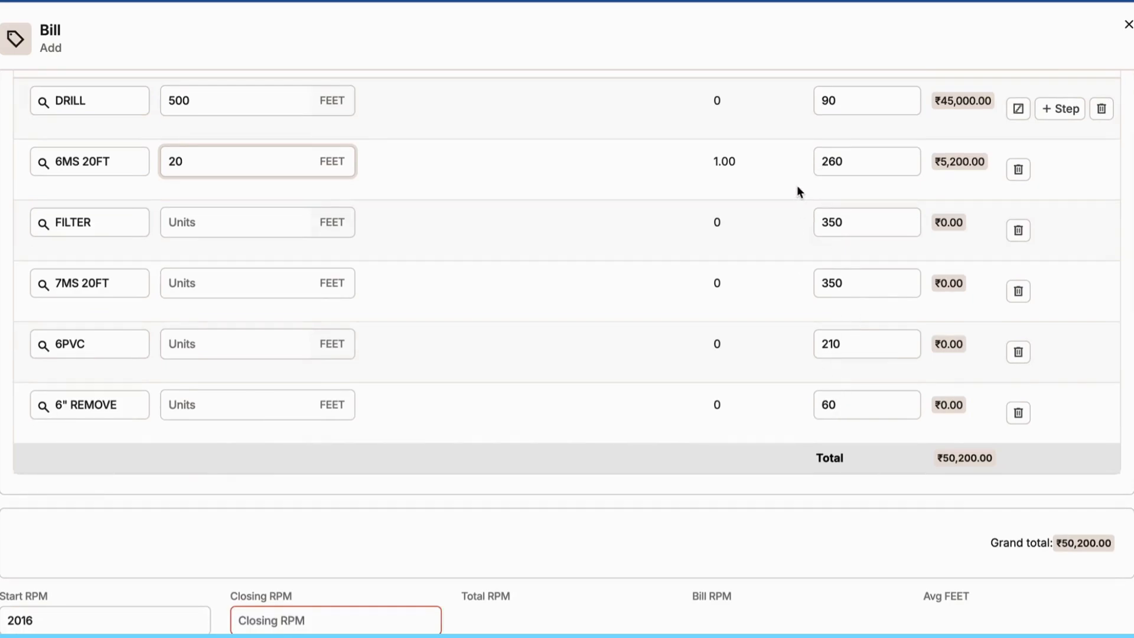
{"action": "scroll", "coordinate": [795, 191], "scroll_direction": "up", "scroll_amount": 3}
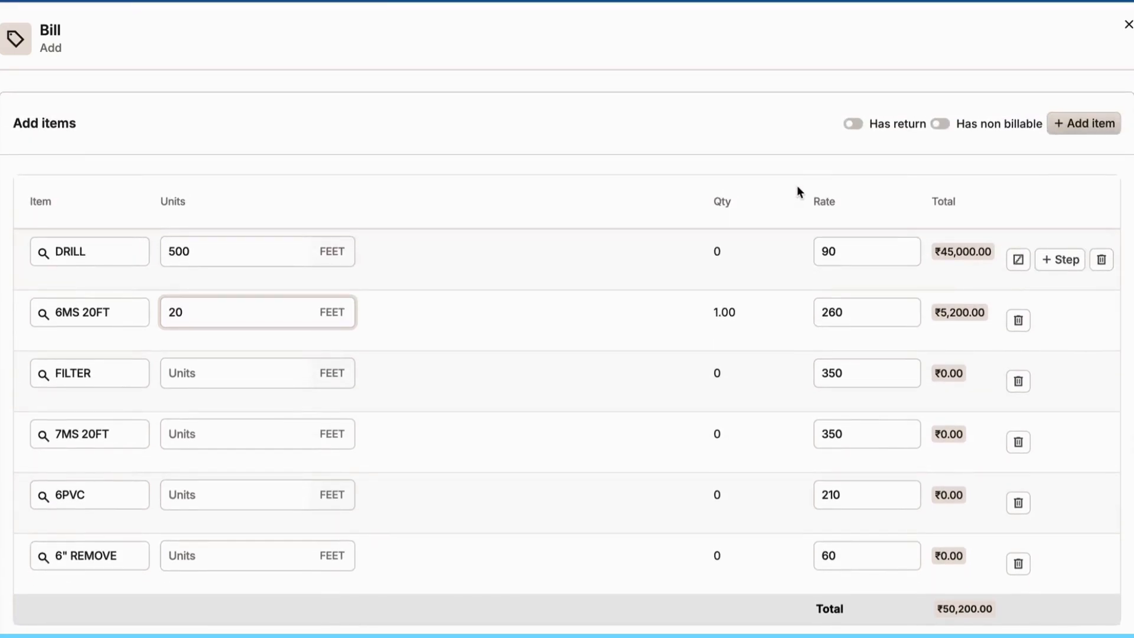
{"action": "left_click", "coordinate": [1103, 126]}
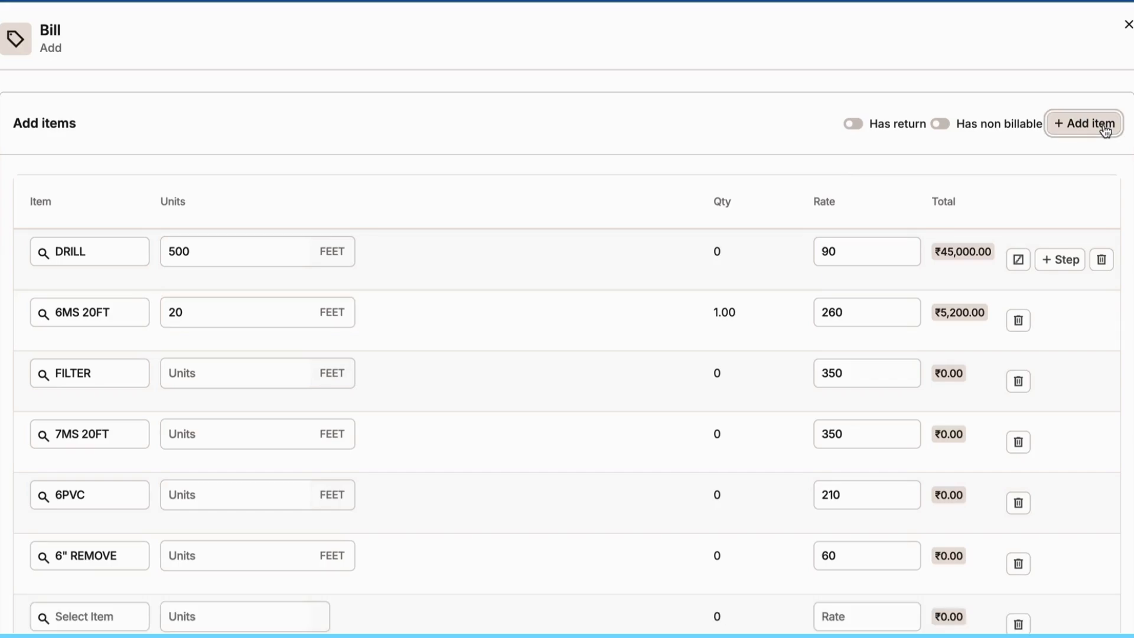
{"action": "scroll", "coordinate": [597, 413], "scroll_direction": "down", "scroll_amount": 4}
{"action": "left_click", "coordinate": [92, 413]}
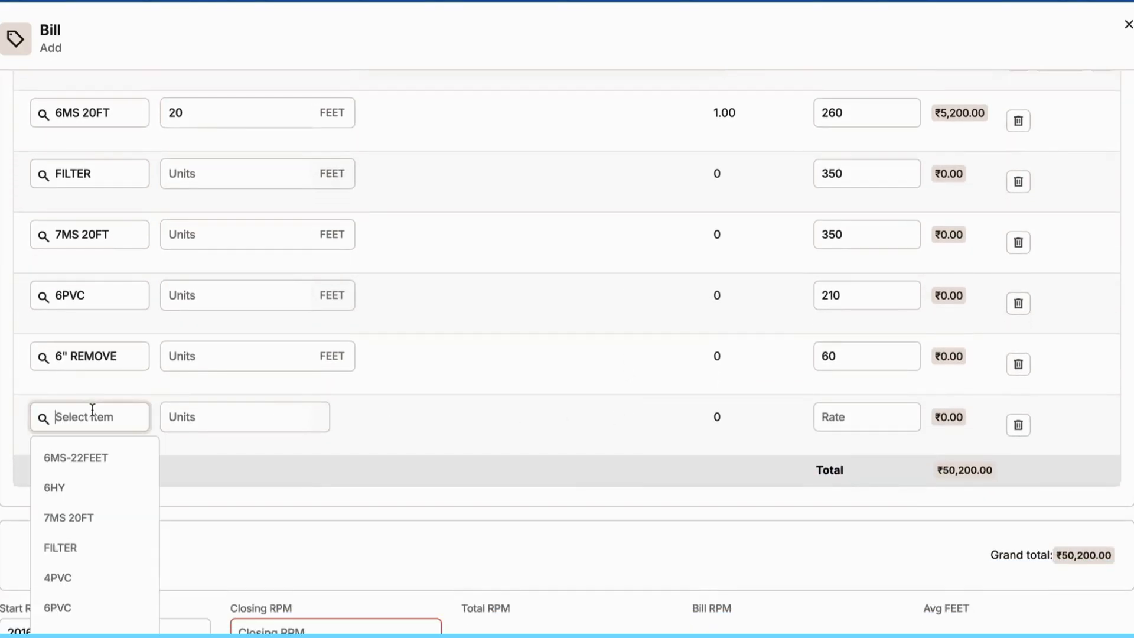
{"action": "left_click", "coordinate": [95, 487]}
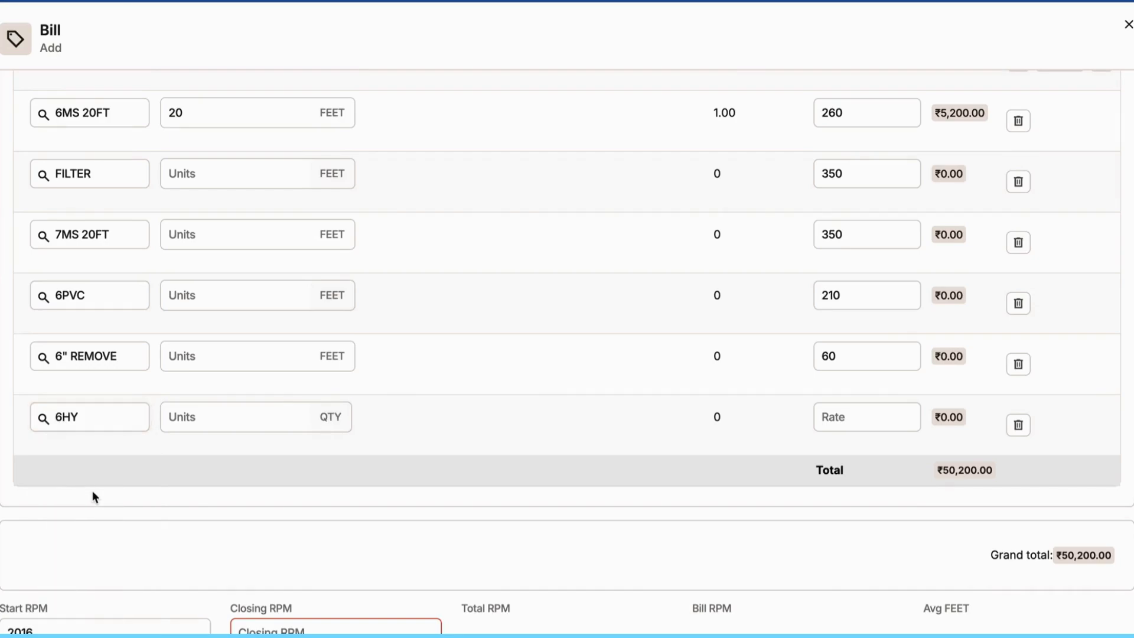
- Set the 6HY item's units to 20 and its rate to 90
{"action": "left_click", "coordinate": [253, 417]}
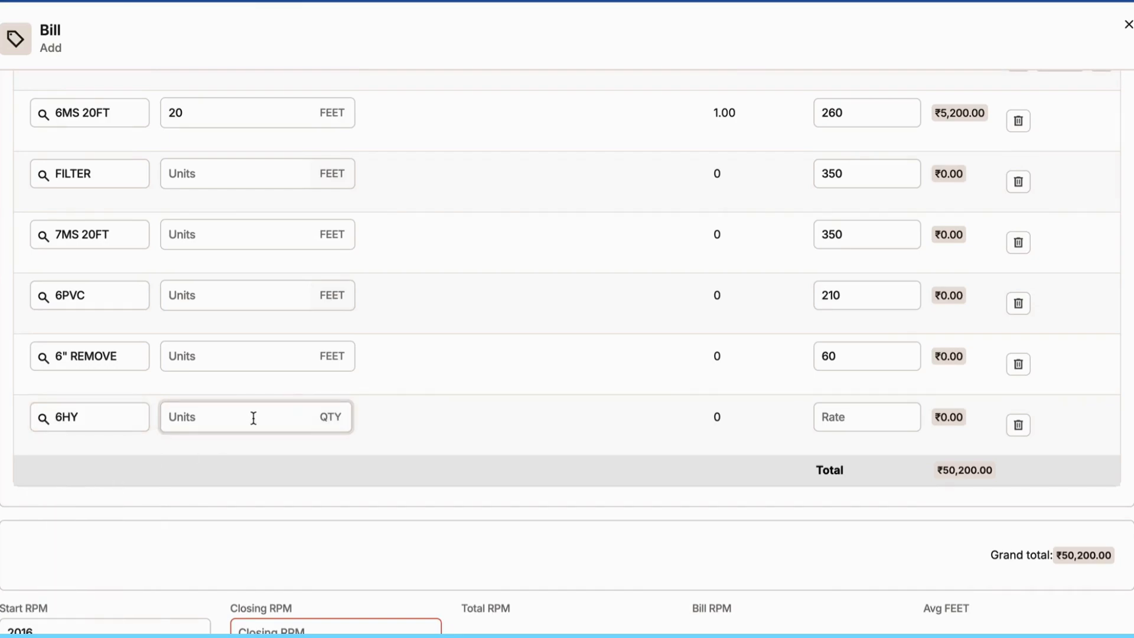
{"action": "type", "text": "1"}
{"action": "key", "text": "BackSpace"}
{"action": "type", "text": "20"}
{"action": "left_click", "coordinate": [559, 420]}
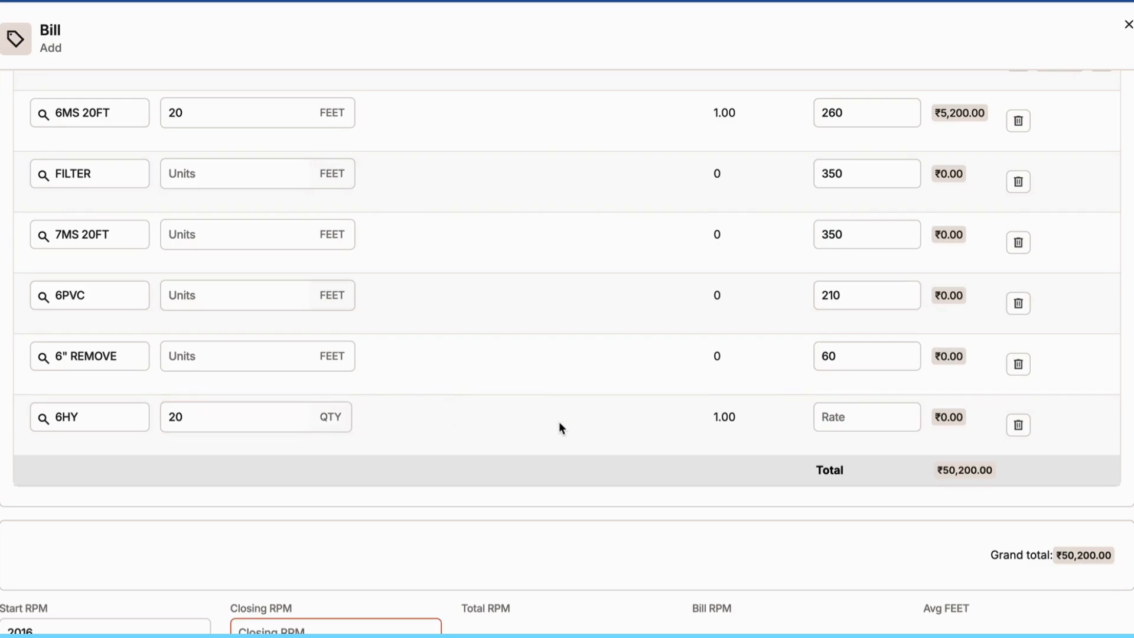
{"action": "left_click", "coordinate": [872, 420]}
{"action": "type", "text": "90"}
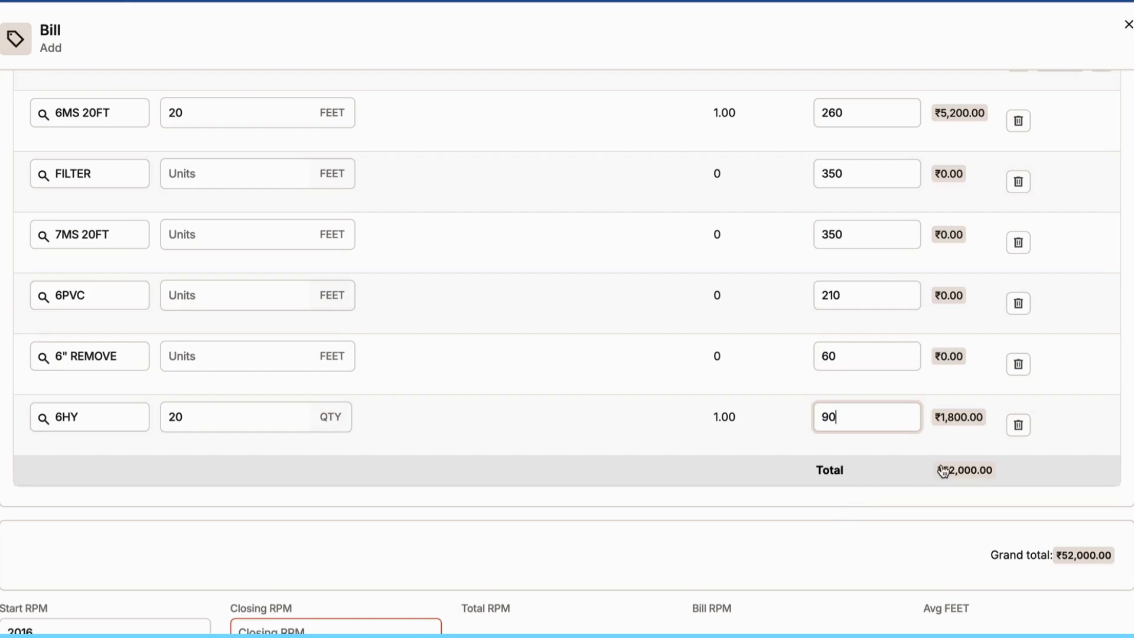
- Enter 2018 as the bill's closing RPM
{"action": "scroll", "coordinate": [943, 471], "scroll_direction": "down", "scroll_amount": 2}
{"action": "scroll", "coordinate": [943, 471], "scroll_direction": "down", "scroll_amount": 2}
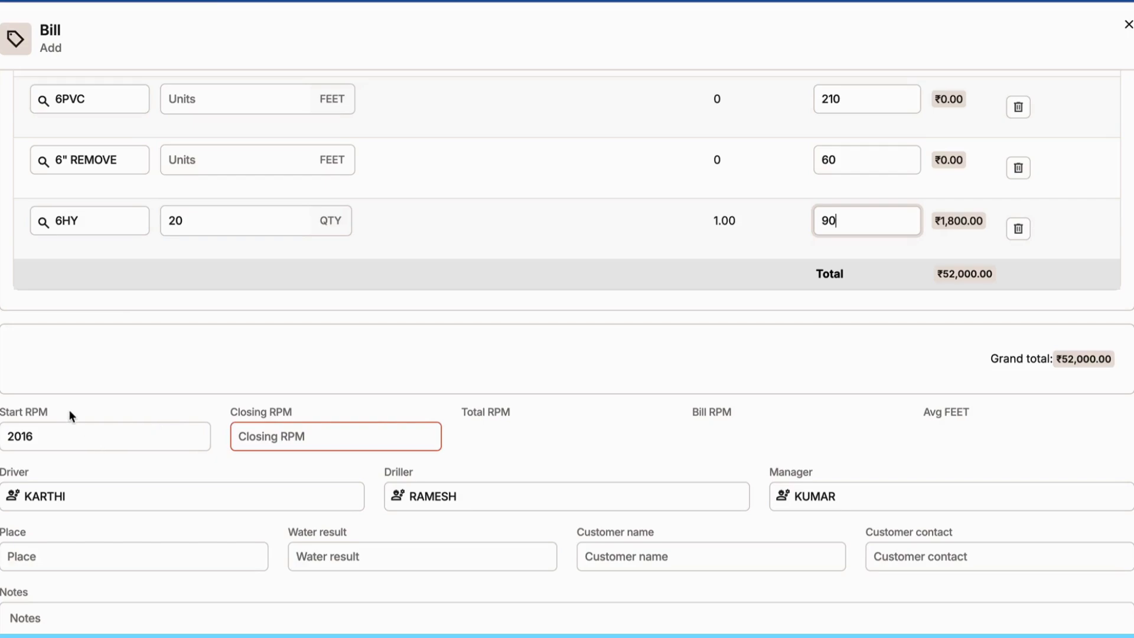
{"action": "left_click", "coordinate": [333, 437]}
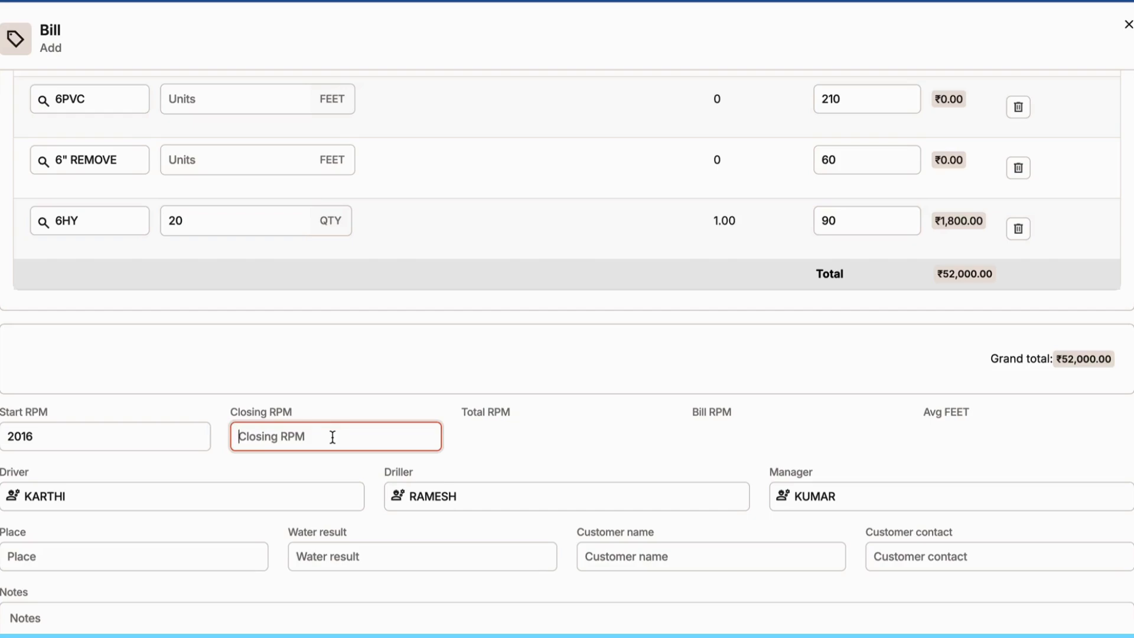
{"action": "type", "text": "20"}
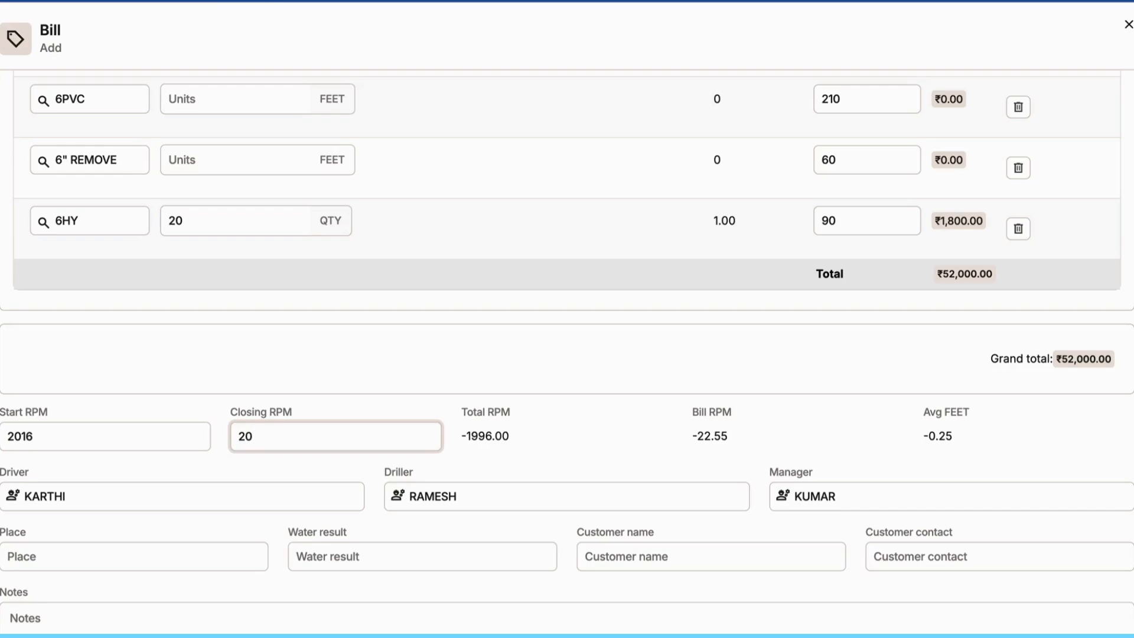
{"action": "type", "text": "18"}
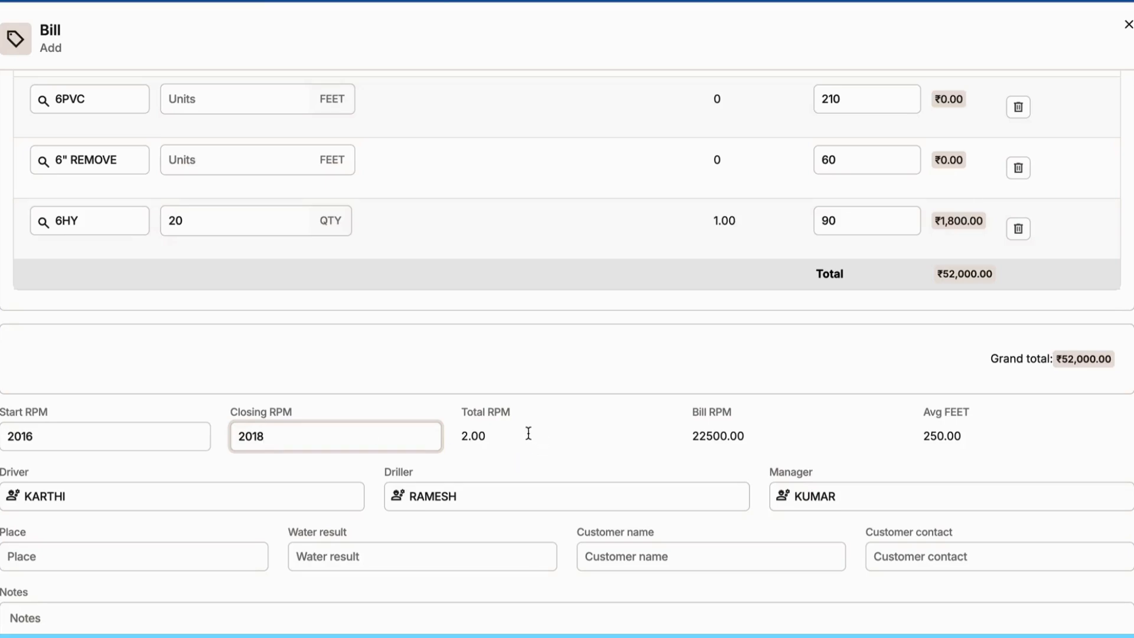
{"action": "left_click", "coordinate": [511, 437]}
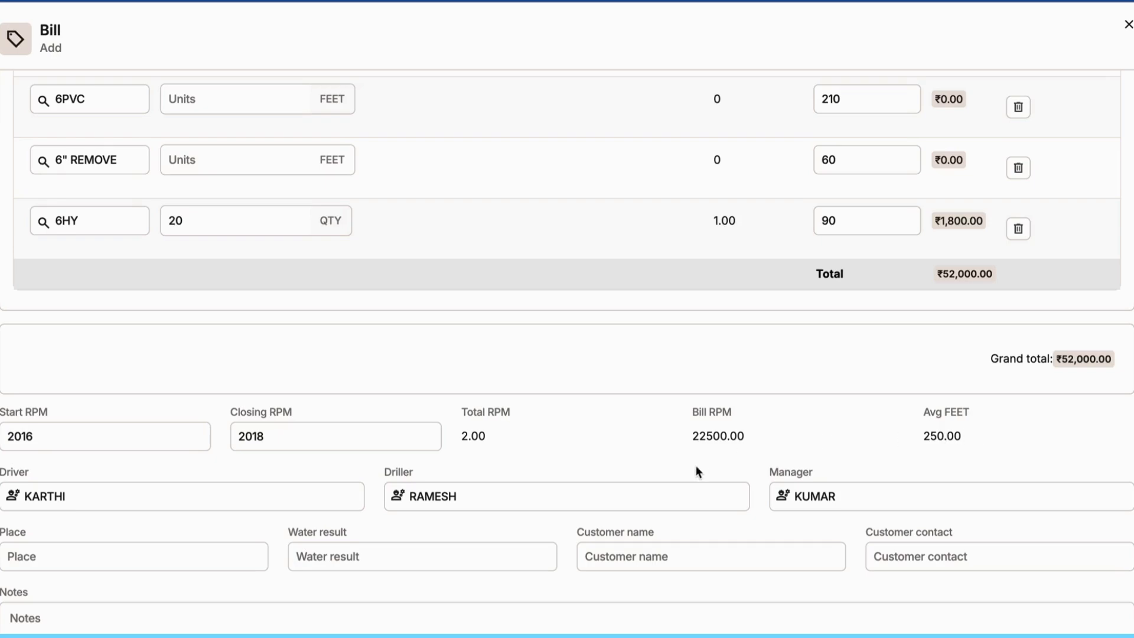
- Replace the preset driver with the first driver listed
{"action": "scroll", "coordinate": [697, 467], "scroll_direction": "down", "scroll_amount": 1}
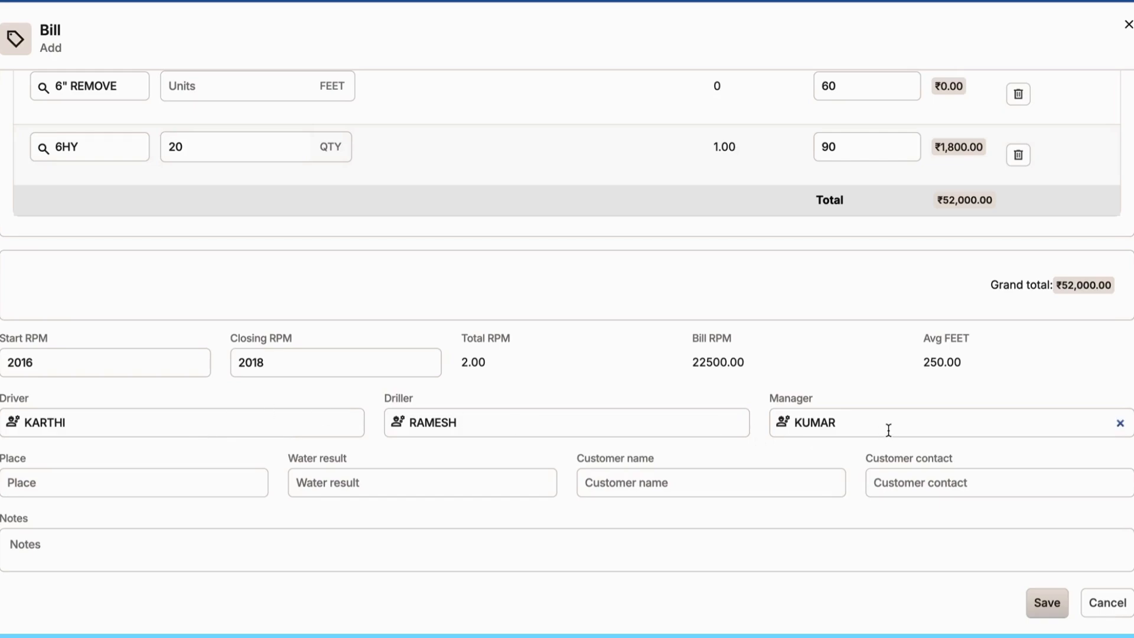
{"action": "left_click", "coordinate": [273, 418]}
{"action": "key", "text": "BackSpace"}
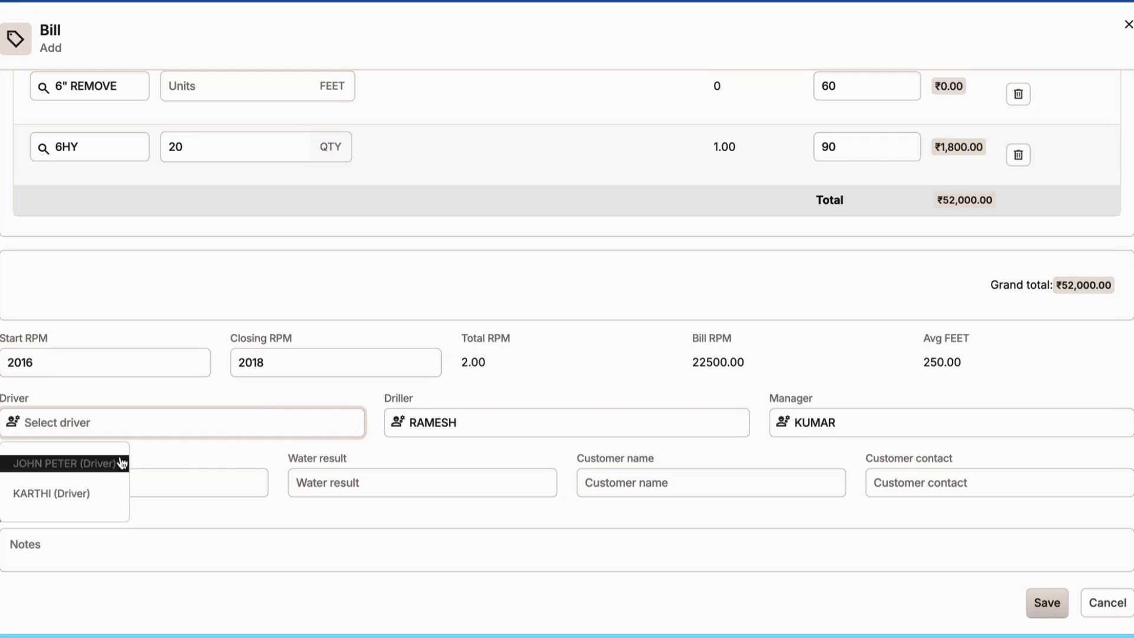
{"action": "left_click", "coordinate": [98, 464]}
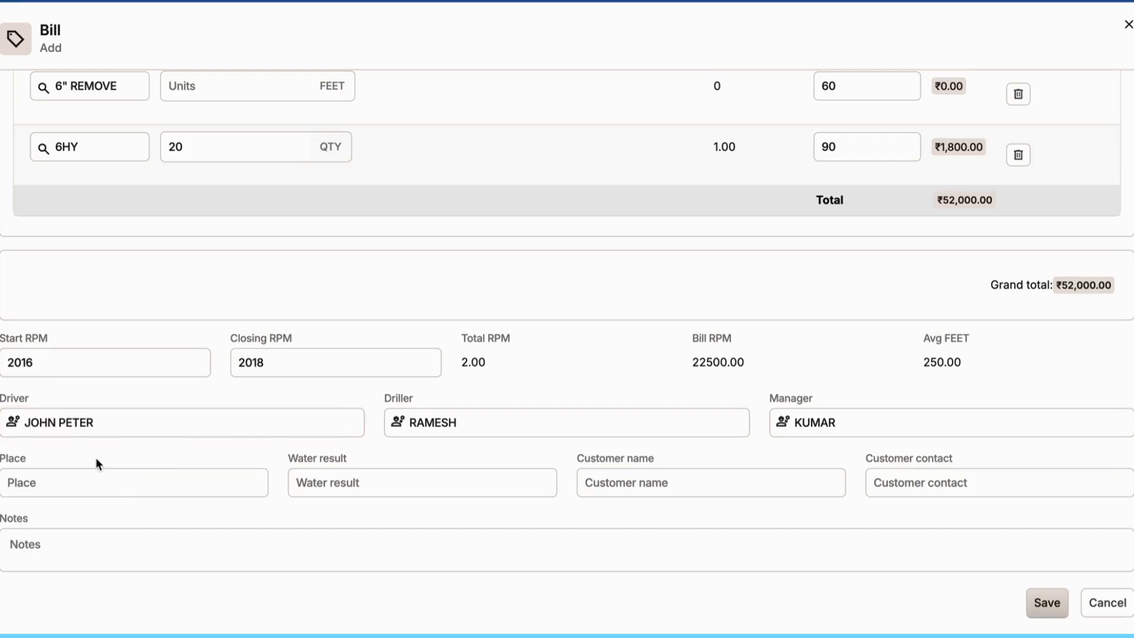
- Enter Chennai as the place and 1 as the water result
{"action": "left_click", "coordinate": [185, 478]}
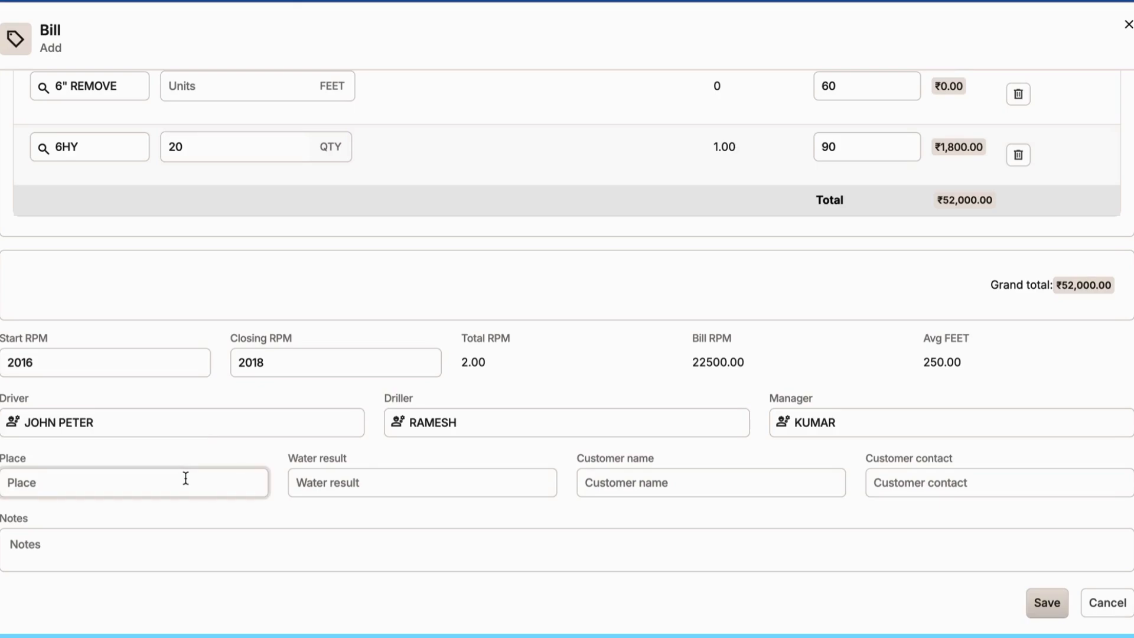
{"action": "type", "text": "Chennai"}
{"action": "key", "text": "Tab"}
{"action": "type", "text": "1"}
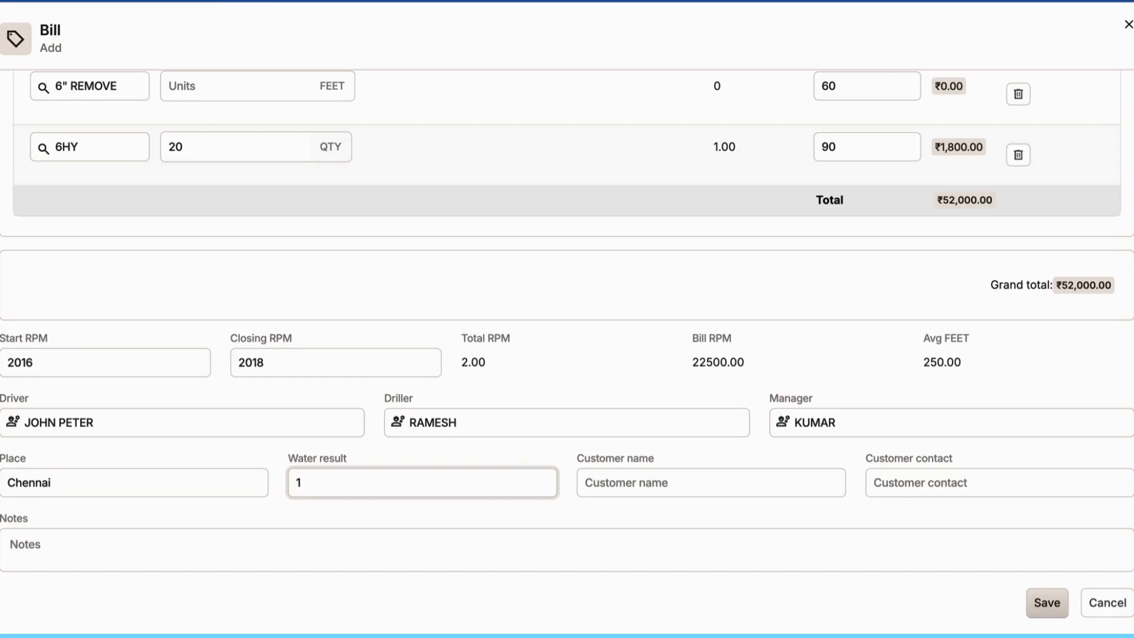
- Fill in the customer's name and contact number, leave the notes empty, and save the bill
{"action": "left_click", "coordinate": [616, 484]}
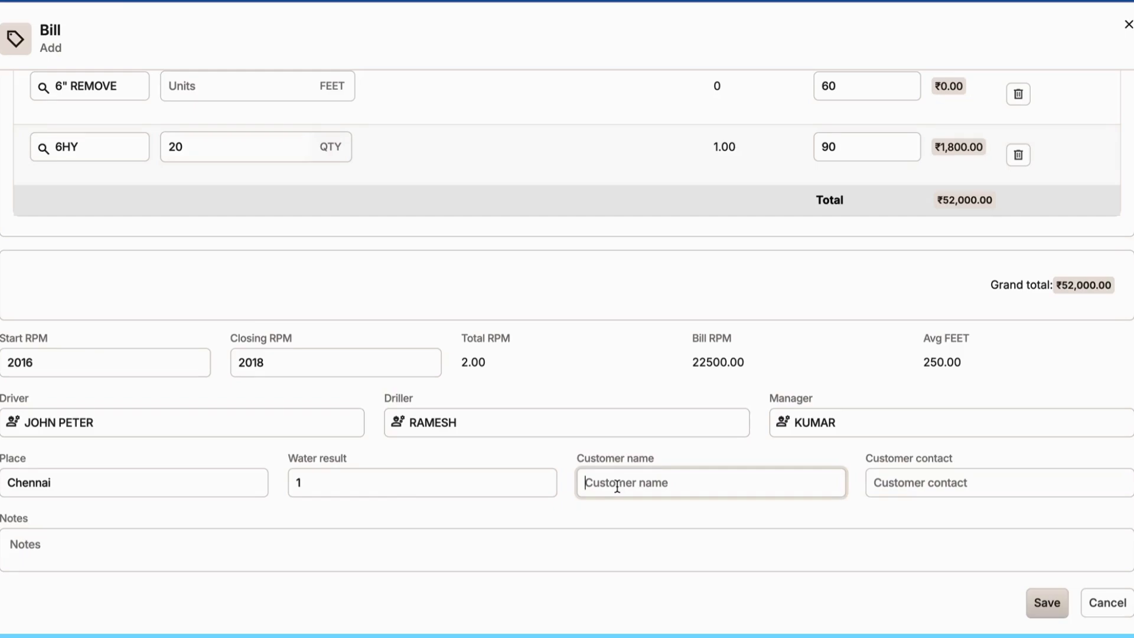
{"action": "type", "text": "Sa"}
{"action": "key", "text": "BackSpace"}
{"action": "key", "text": "BackSpace"}
{"action": "type", "text": "Kumar"}
{"action": "key", "text": "Tab"}
{"action": "type", "text": "9999"}
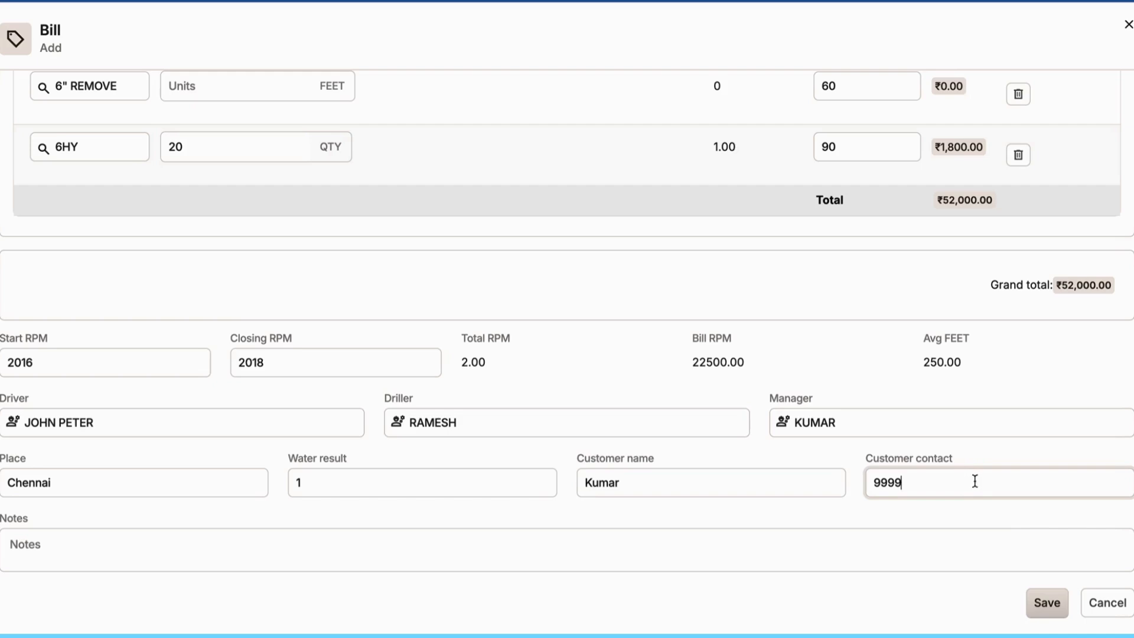
{"action": "type", "text": "999"}
{"action": "left_click", "coordinate": [1045, 602]}
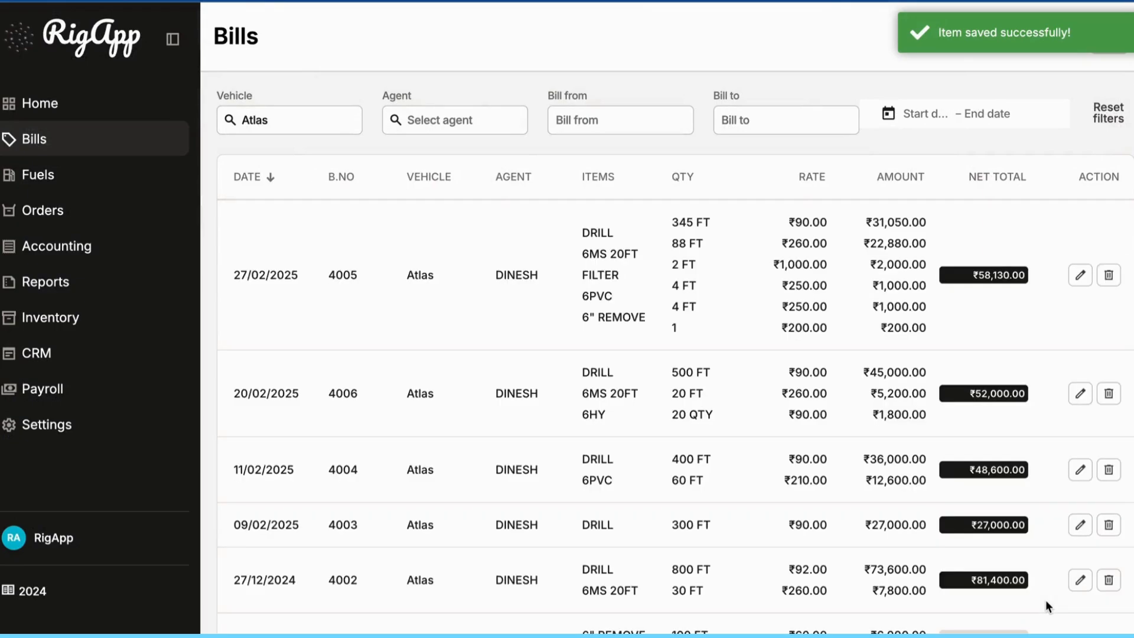
- Open the saved Atlas bill dated 20/02/2025 for editing, review its items, RPM, crew and customer details, and close it without changes
{"action": "double_click", "coordinate": [347, 393]}
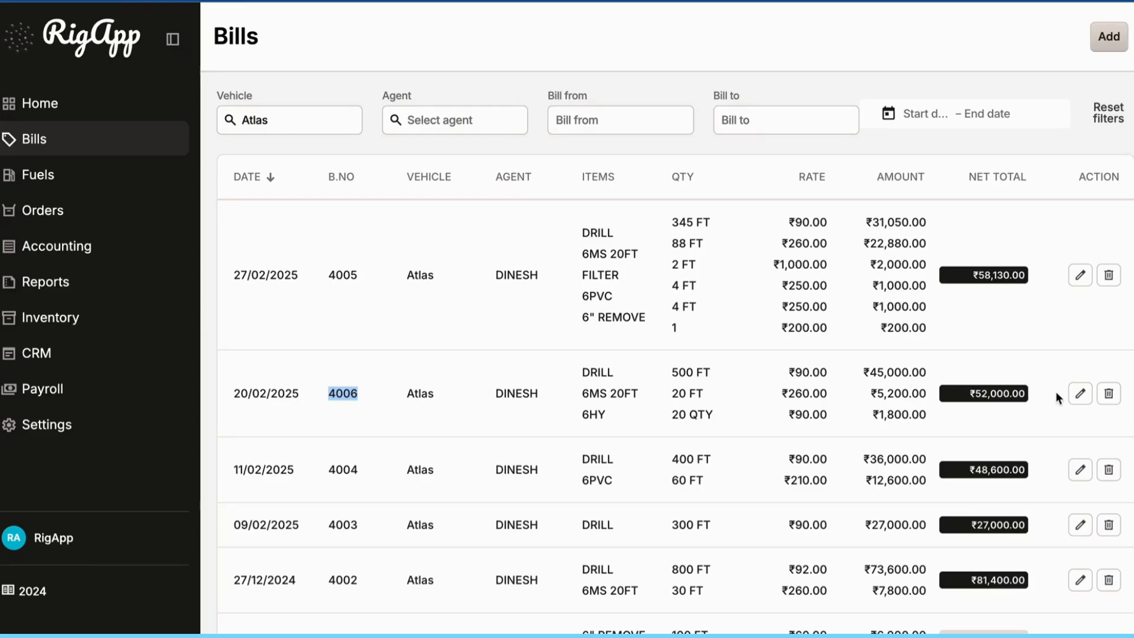
{"action": "left_click", "coordinate": [1078, 394]}
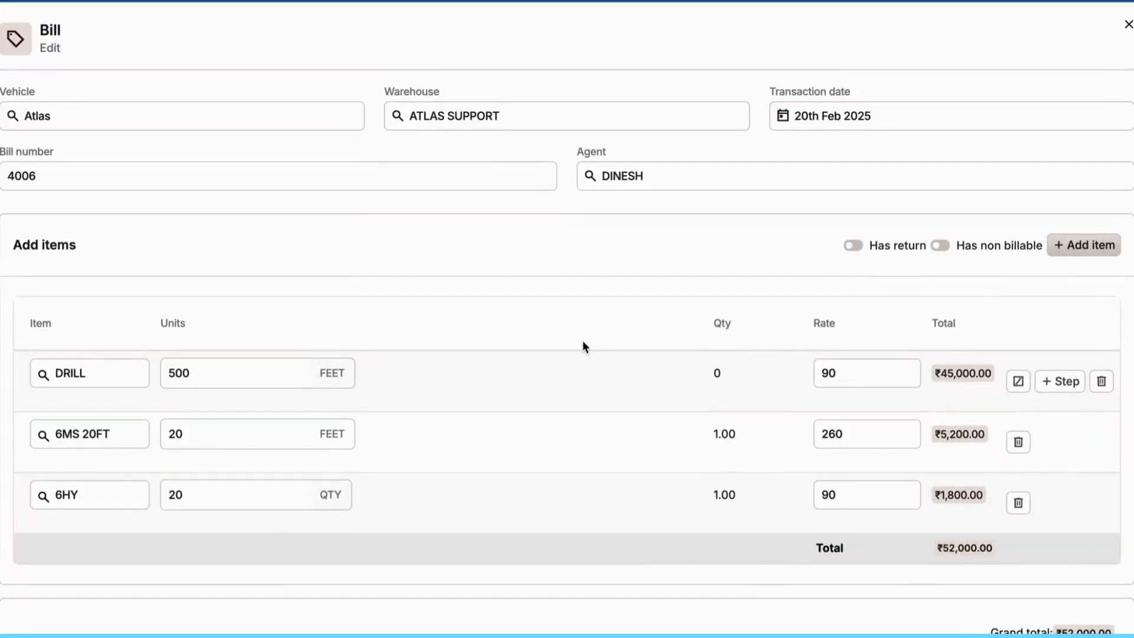
{"action": "scroll", "coordinate": [583, 342], "scroll_direction": "down", "scroll_amount": 6}
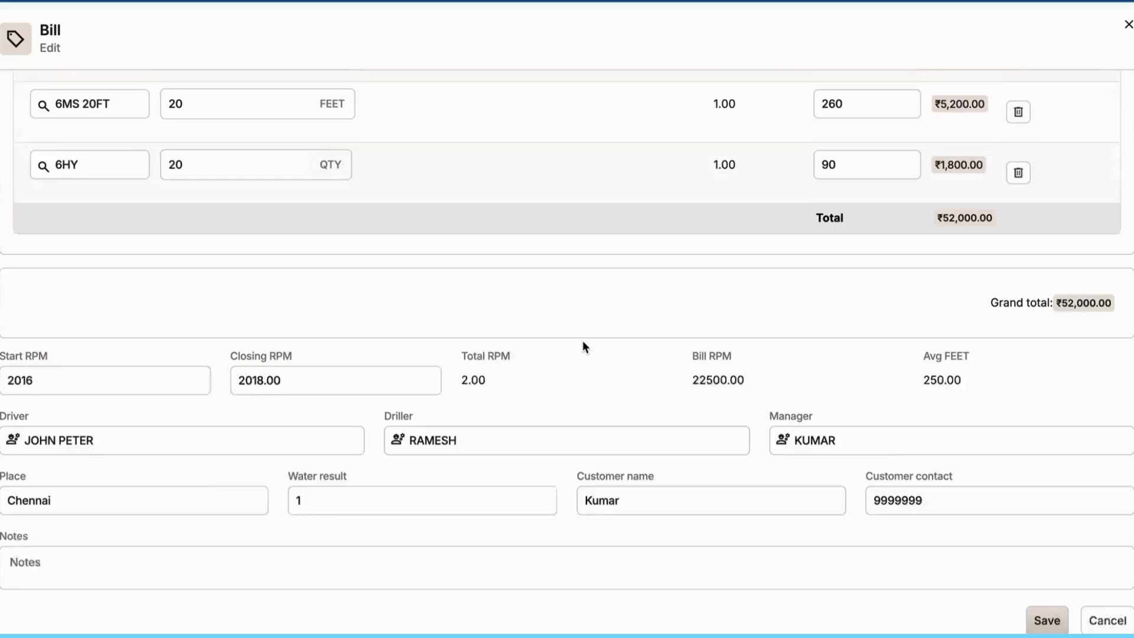
{"action": "scroll", "coordinate": [582, 340], "scroll_direction": "up", "scroll_amount": 6}
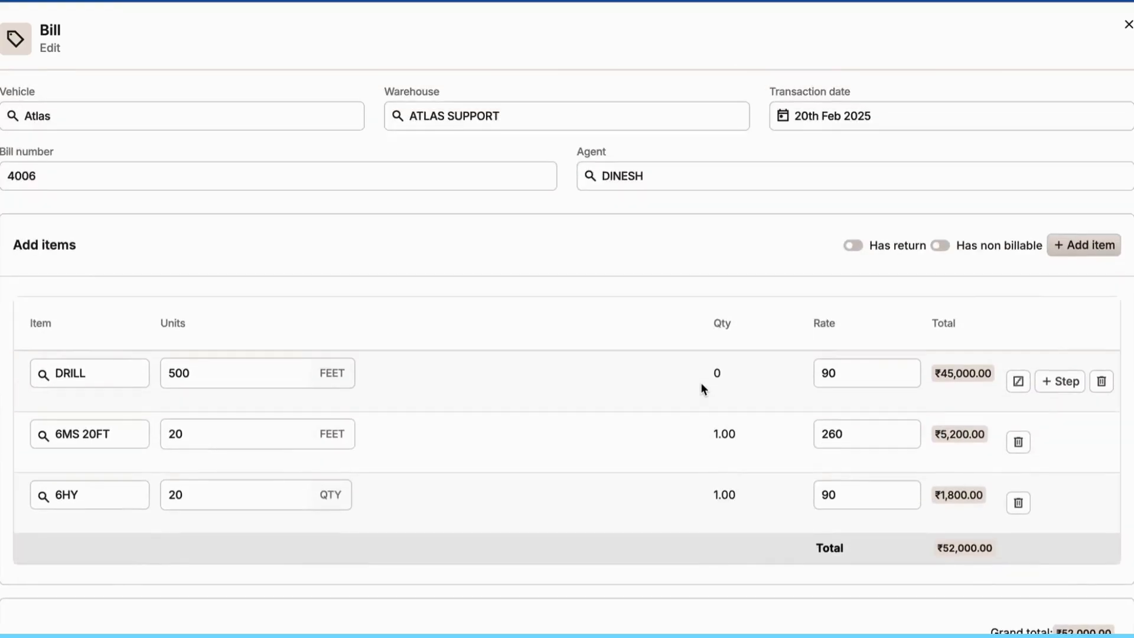
{"action": "scroll", "coordinate": [715, 385], "scroll_direction": "down", "scroll_amount": 6}
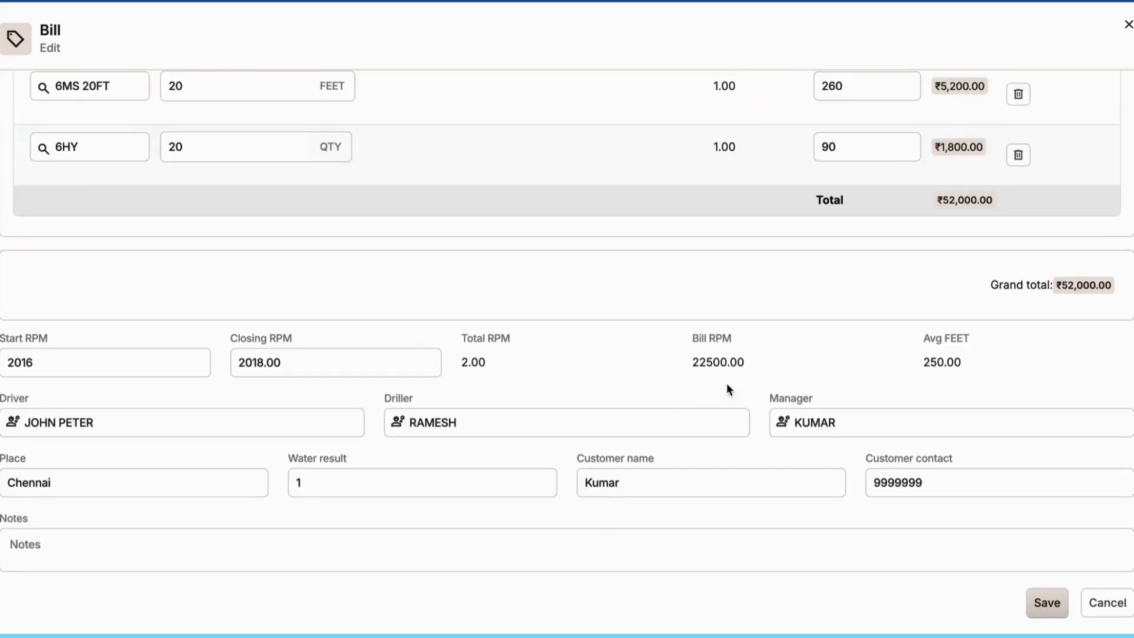
{"action": "left_click", "coordinate": [1096, 602]}
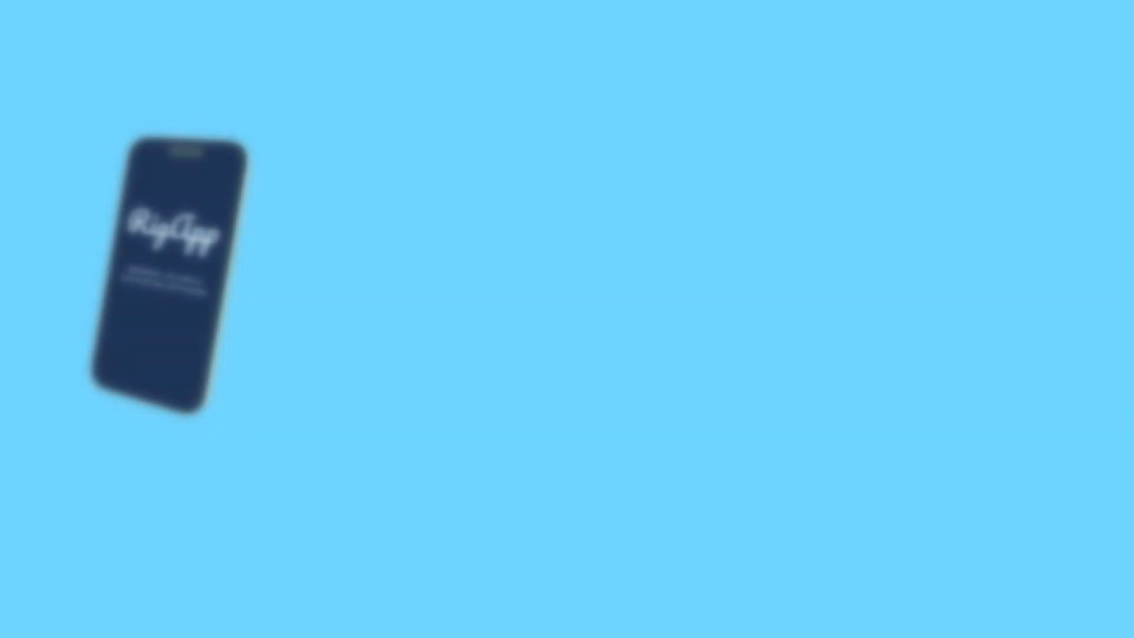